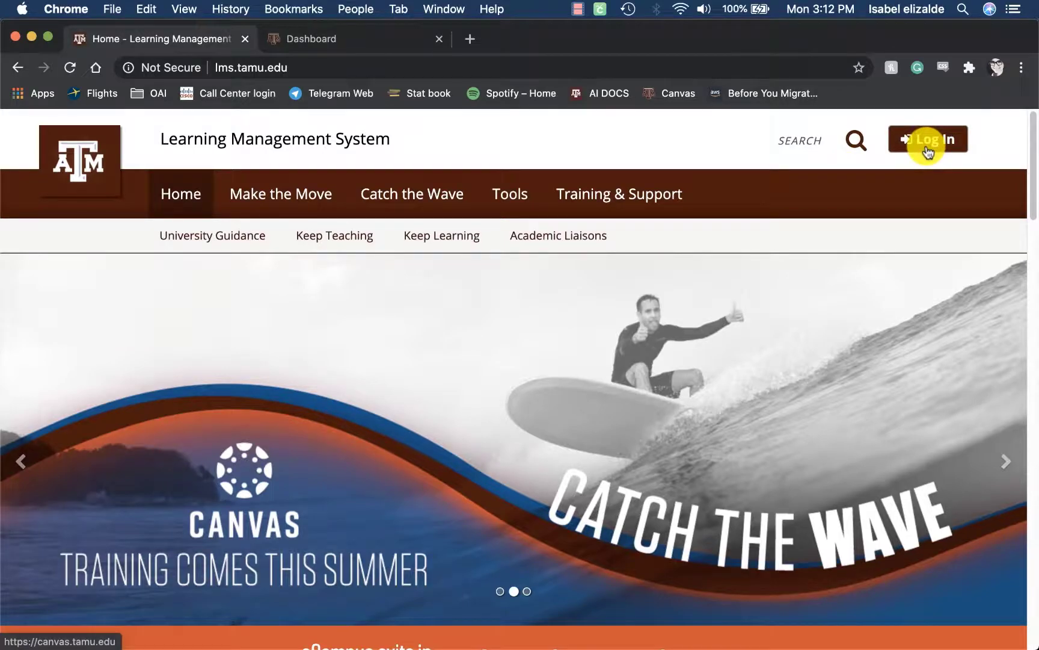
# Step: Switch to the Canvas Dashboard tab and open the My Training Course (TRNG-117) card
pyautogui.click(341, 36)
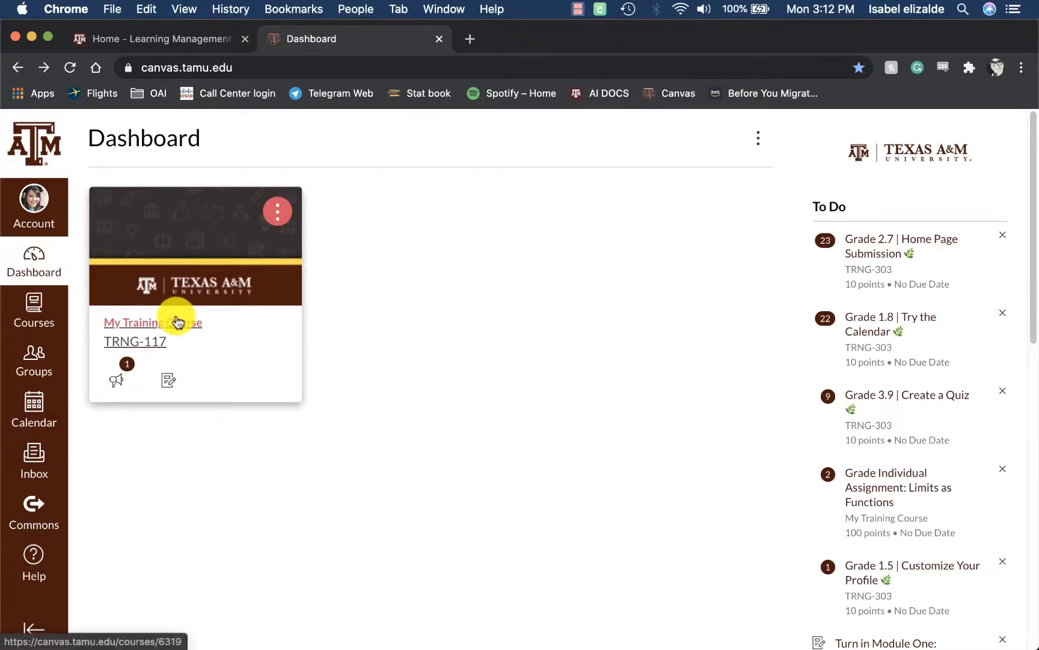
pyautogui.click(178, 322)
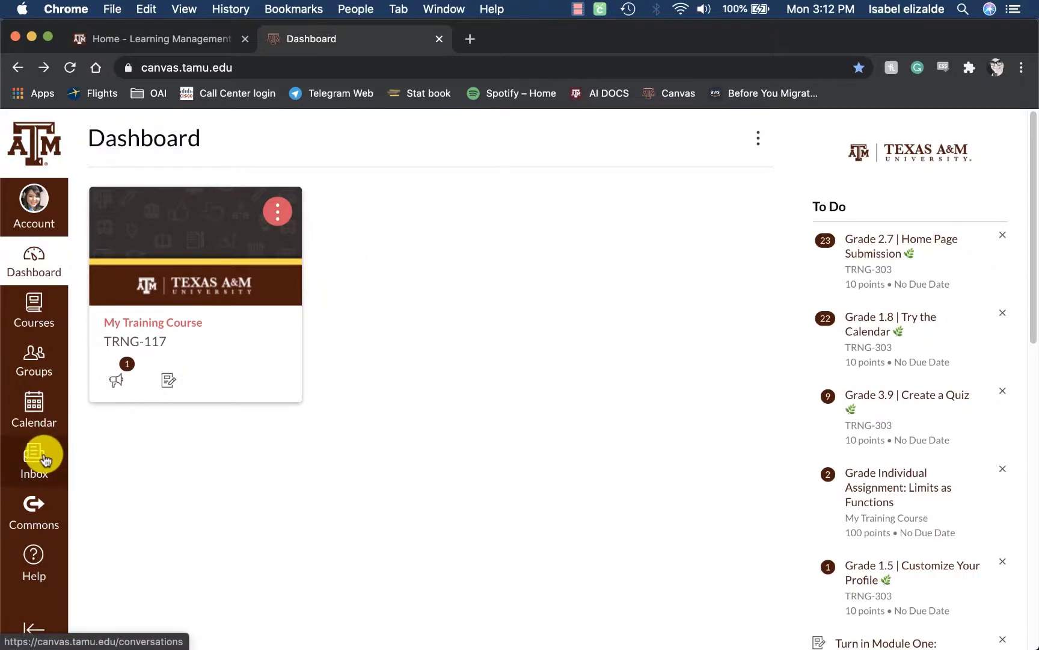
# Step: Open the Canvas Inbox from the global navigation
pyautogui.click(34, 458)
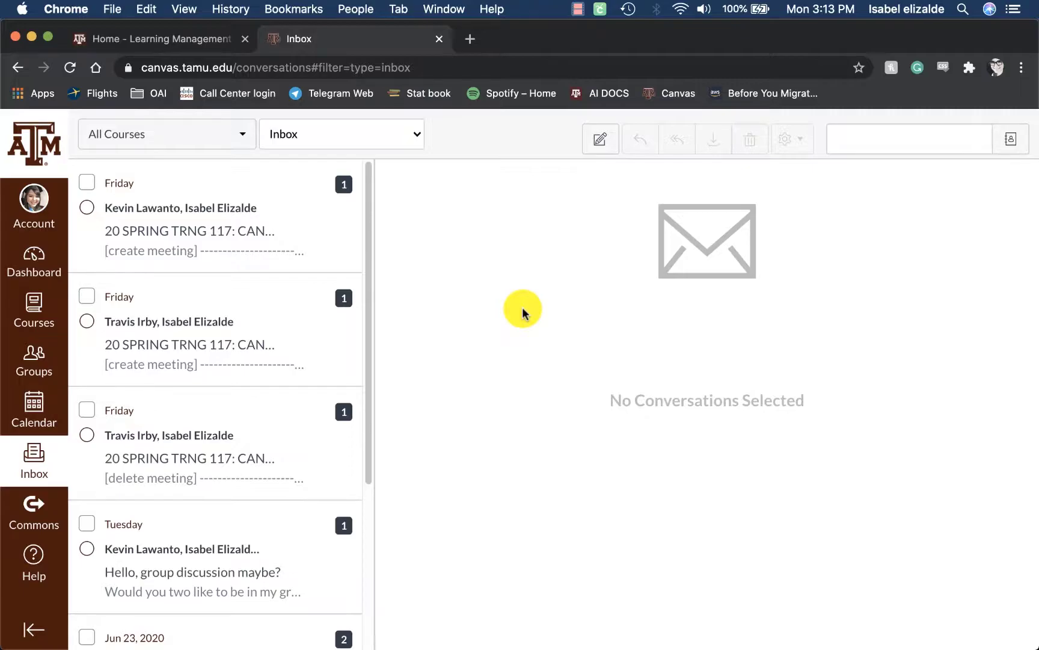
# Step: Compose a new message for My Training Course addressed to All in My Training Course (3 people)
pyautogui.click(600, 144)
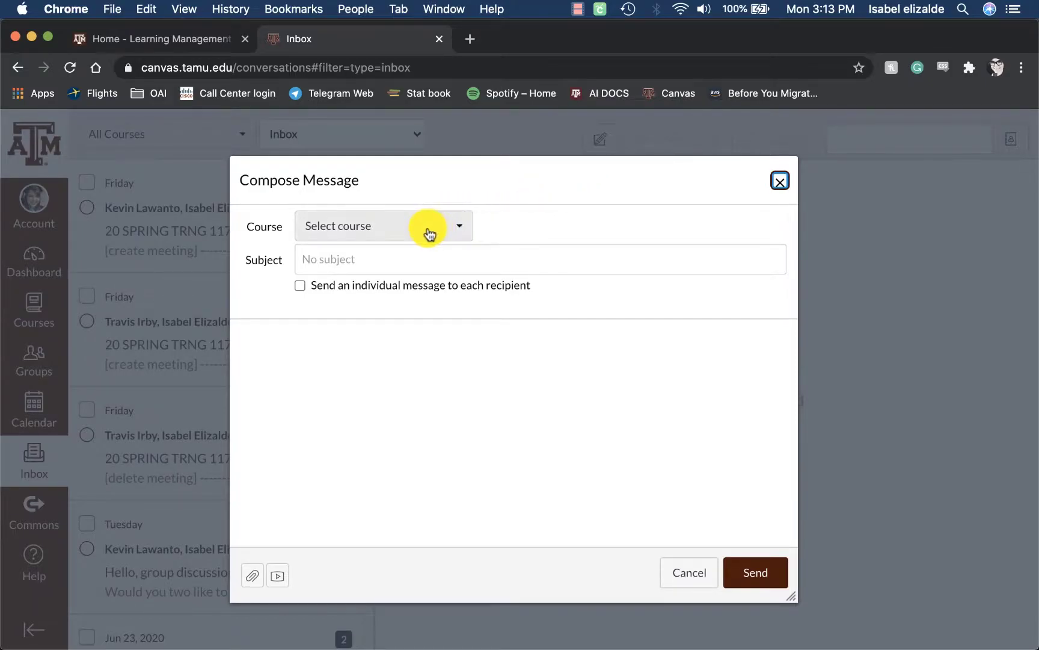
pyautogui.click(386, 230)
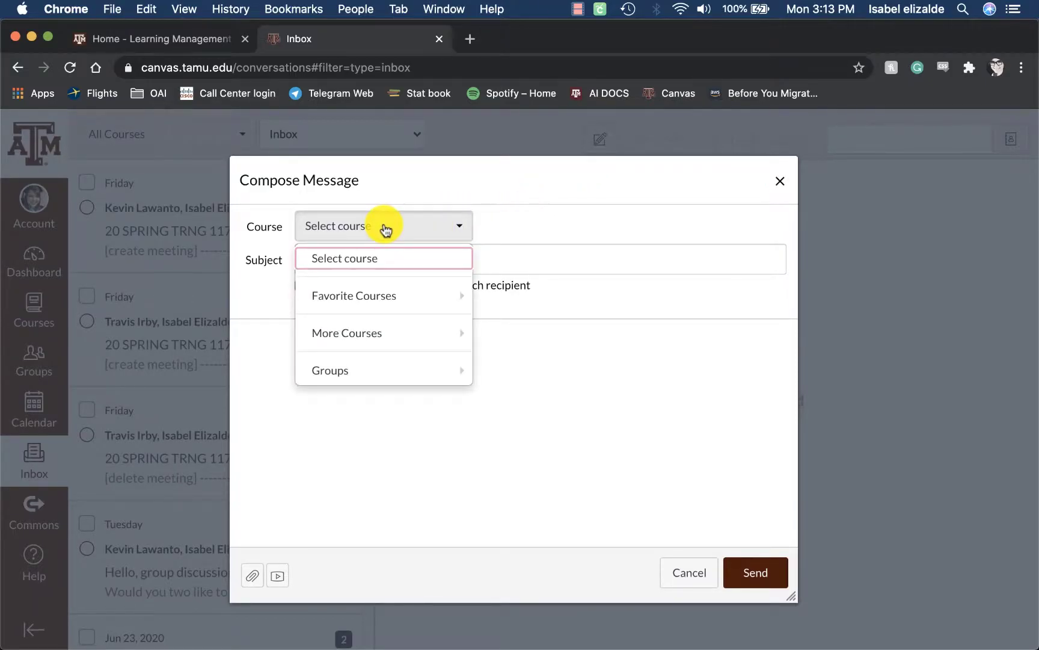
pyautogui.moveTo(368, 295)
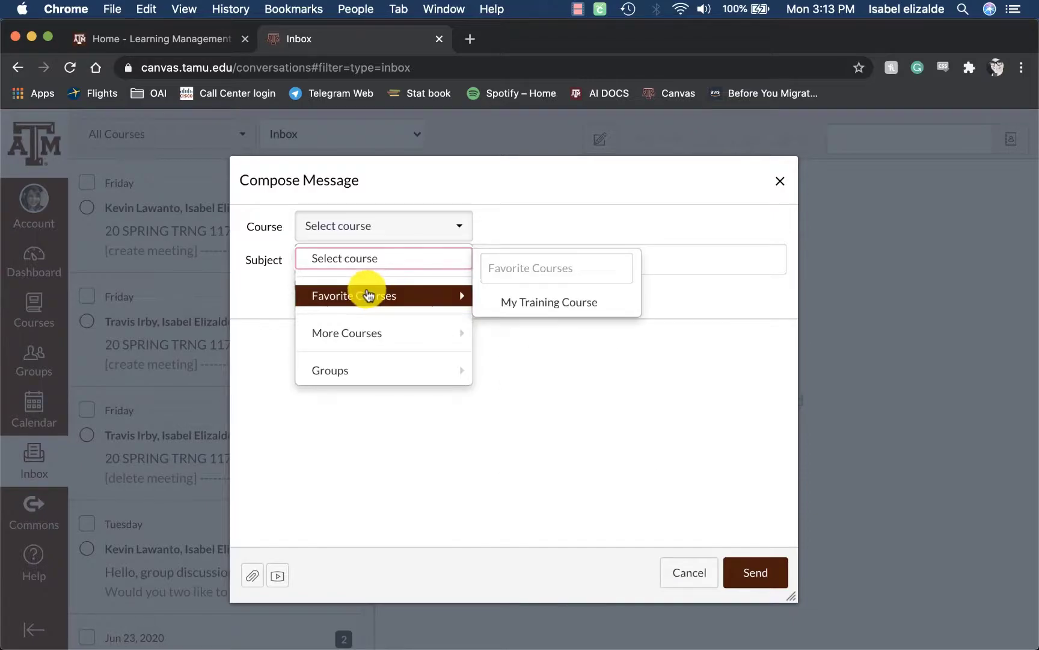
pyautogui.moveTo(364, 327)
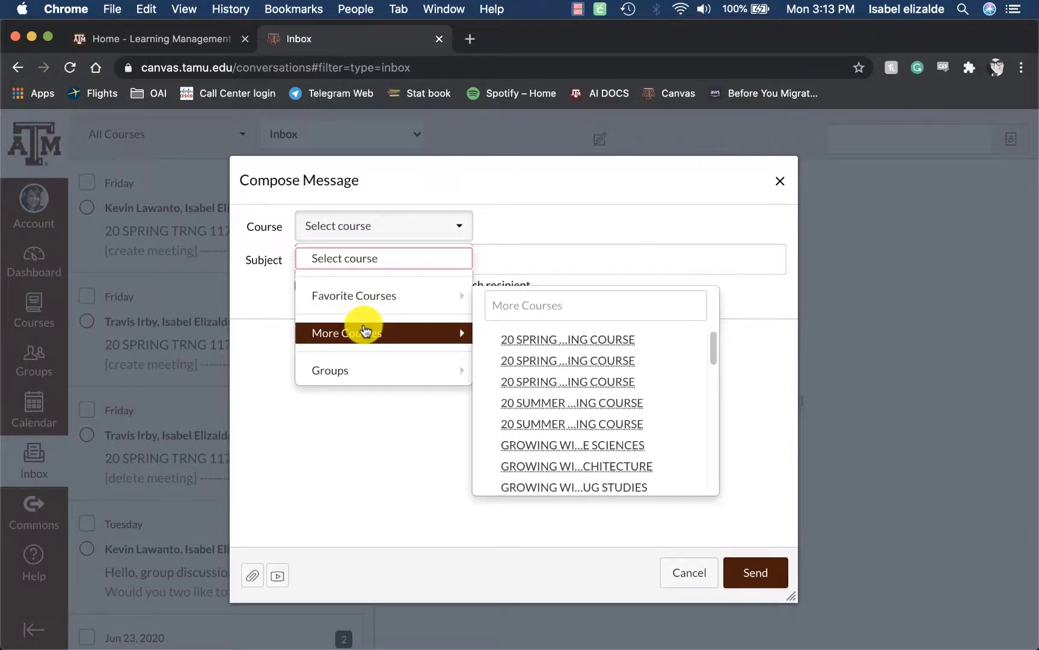
pyautogui.moveTo(363, 374)
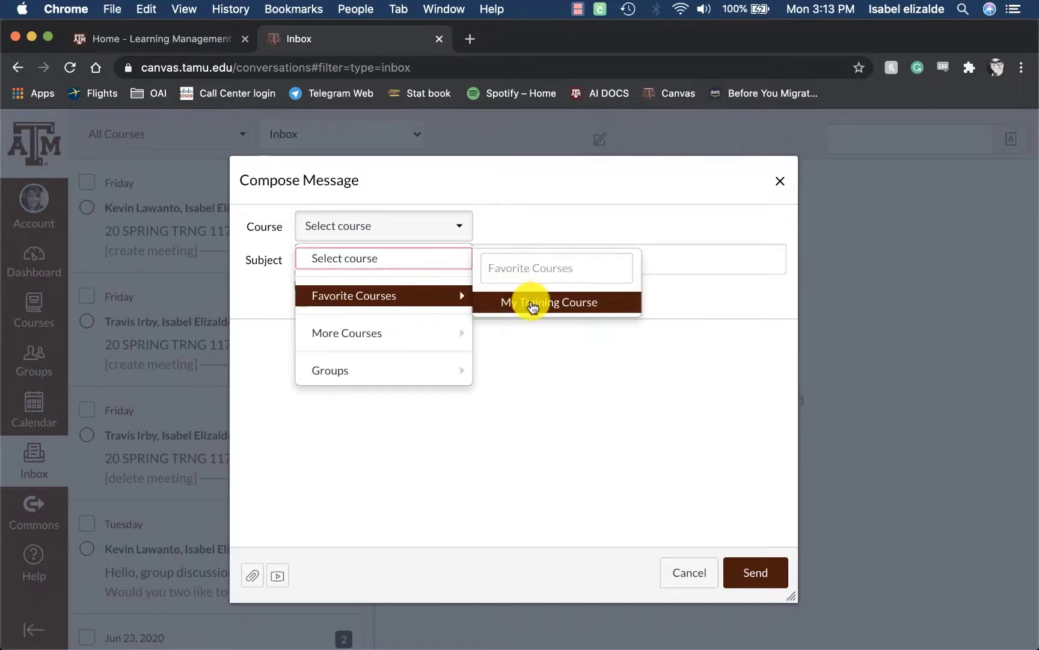
pyautogui.click(532, 302)
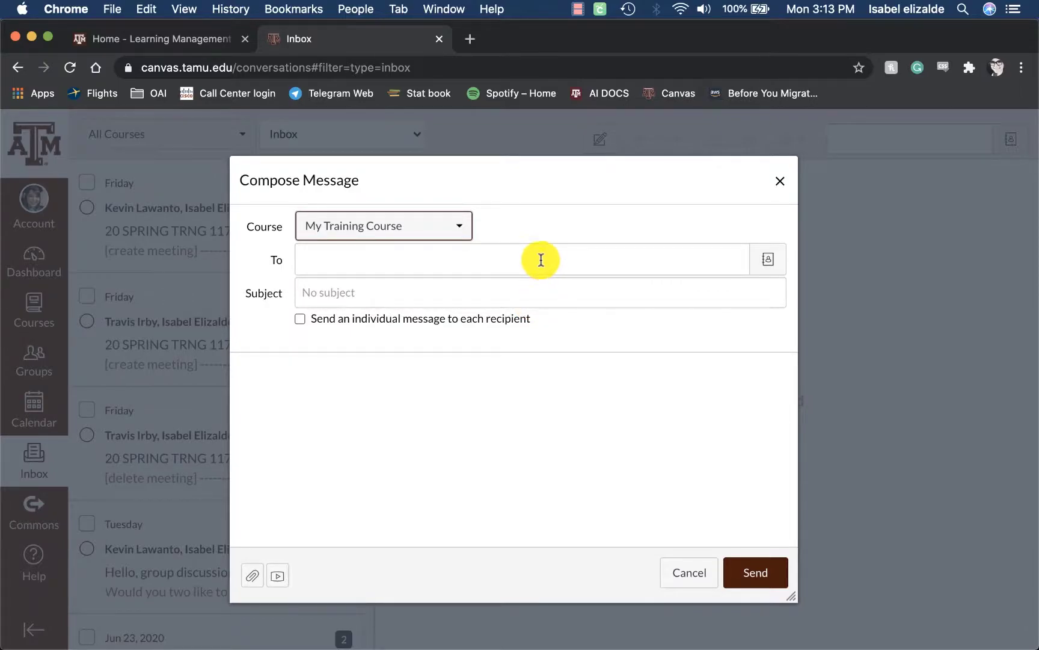
pyautogui.click(771, 262)
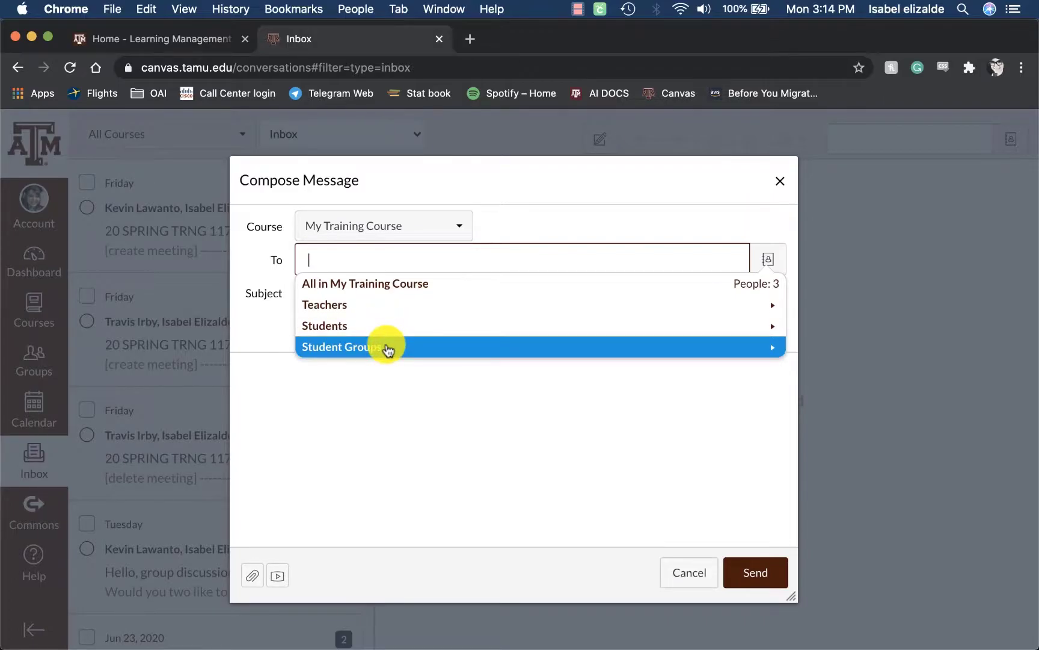
pyautogui.click(394, 284)
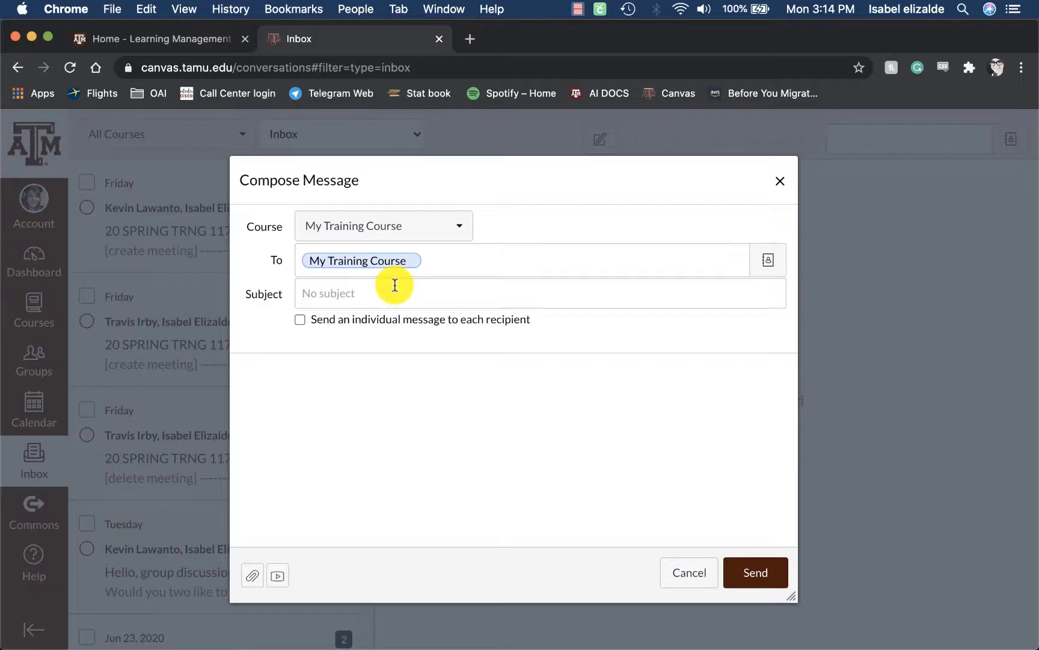
# Step: Enter the subject 'Grades' and choose to send an individual message to each recipient
pyautogui.click(395, 285)
pyautogui.write('Grades')
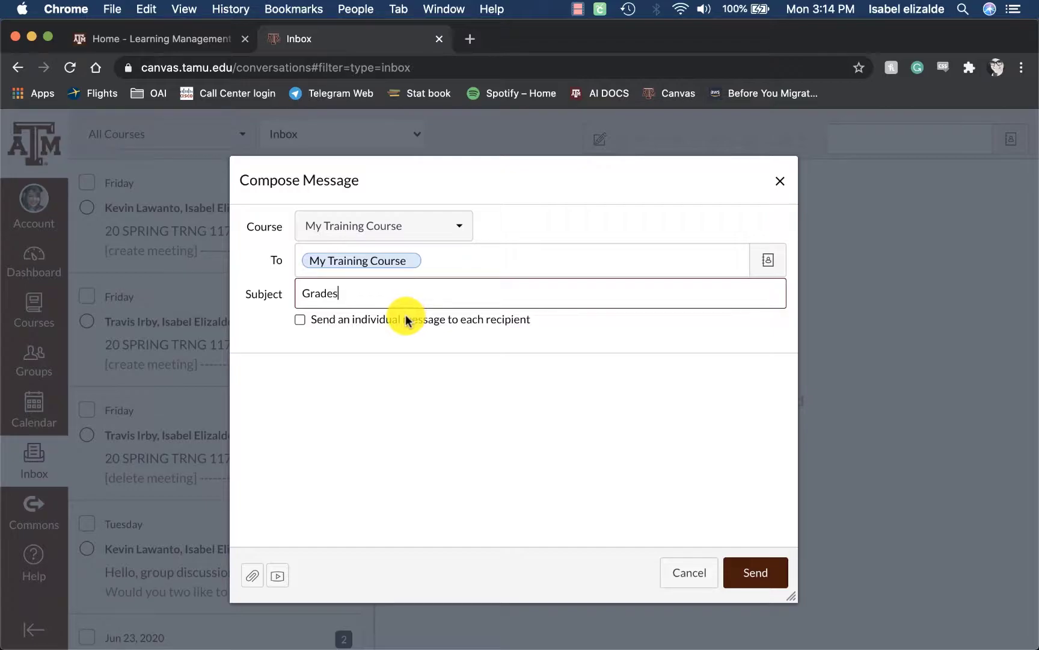
pyautogui.click(301, 325)
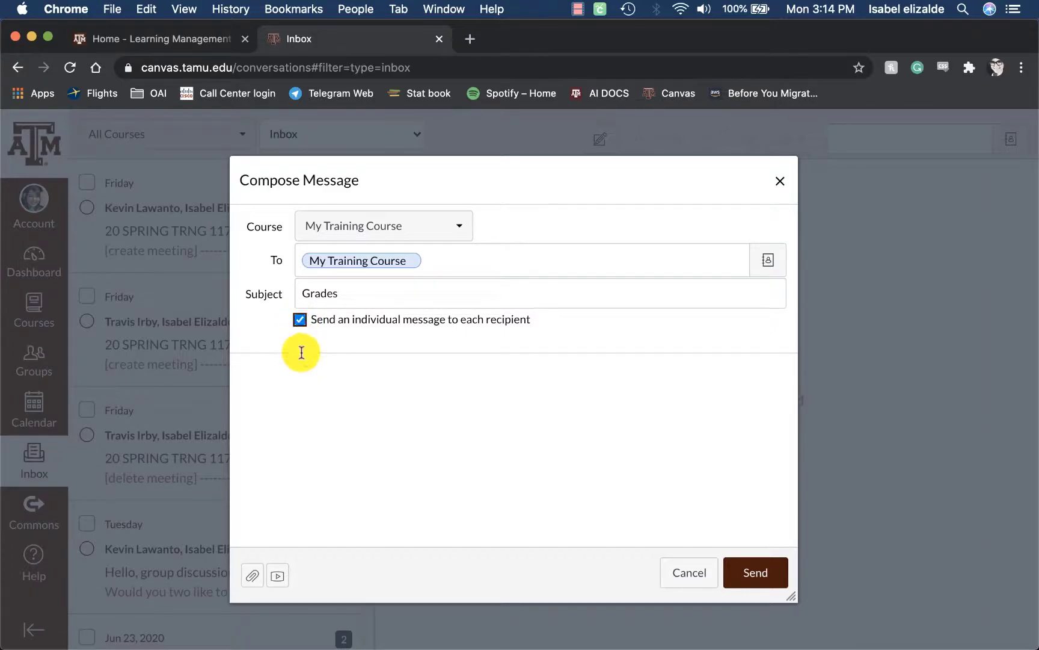
# Step: Write a signed 'Howdy,' body asking recipients to respond about fulfilling a course grade, then send it
pyautogui.click(297, 376)
pyautogui.write('Ho')
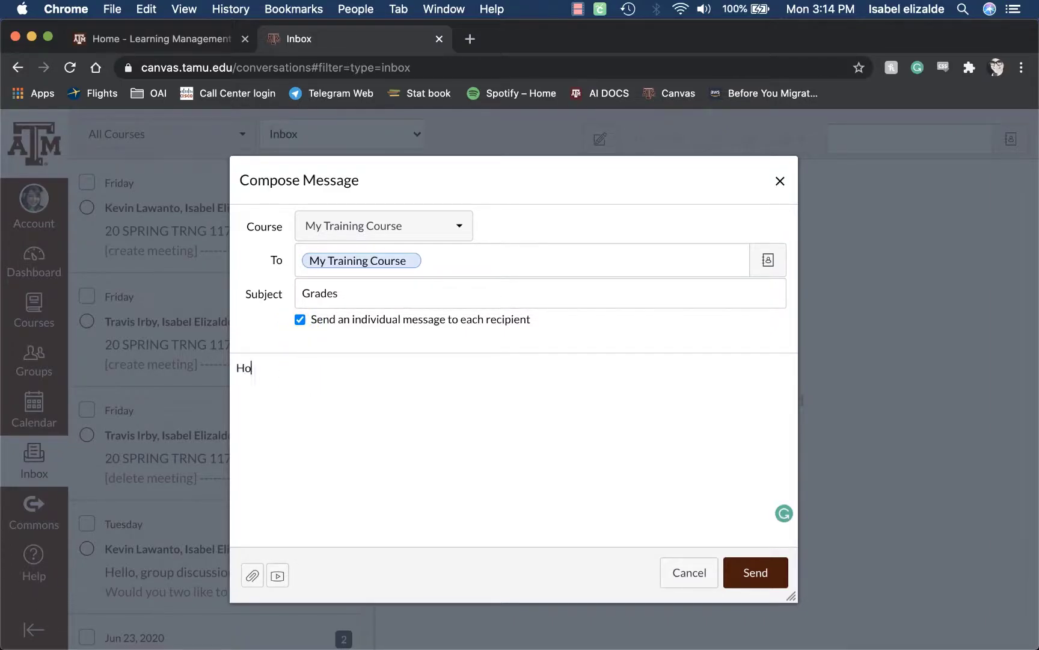
pyautogui.write('wdy,')
pyautogui.press('Return')
pyautogui.press('Return')
pyautogui.write('Please respond to this message as I have identified you as needed to fulfill one of the grades in the course.')
pyautogui.press('Return')
pyautogui.press('Return')
pyautogui.write('-Isabel')
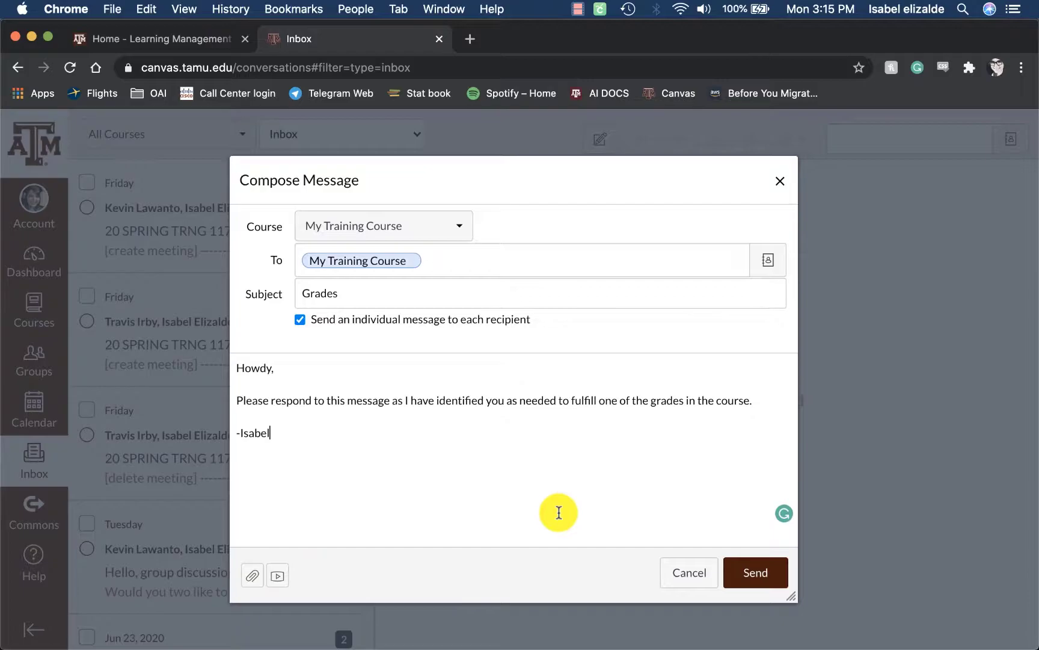
pyautogui.click(755, 573)
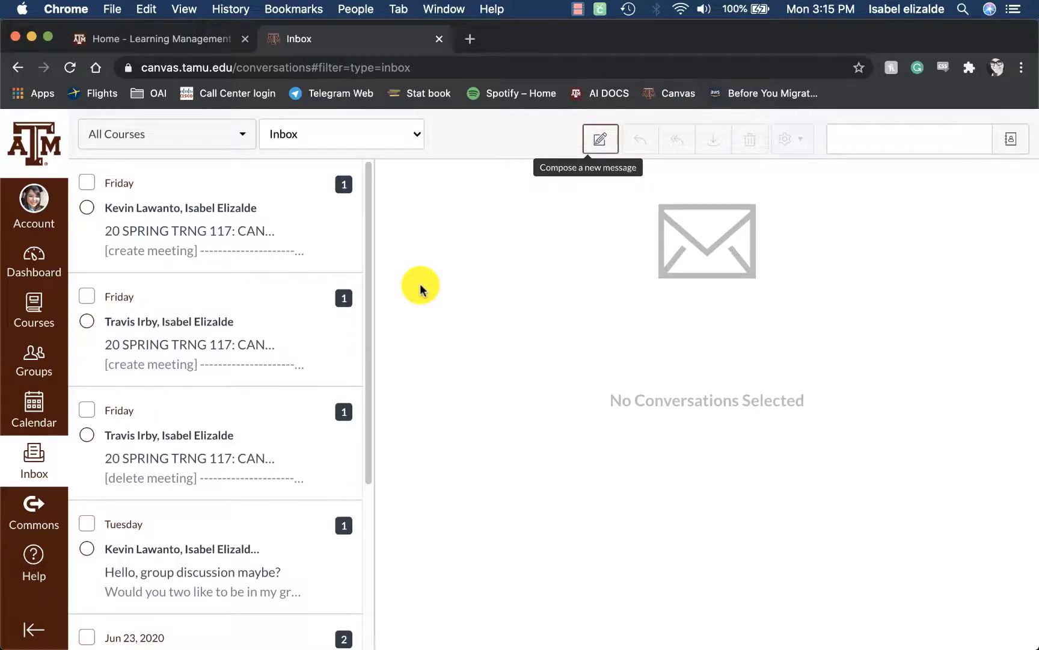
# Step: Open the newest 20 SPRING TRNG 117 create-meeting conversation and show its more-options menu
pyautogui.click(243, 243)
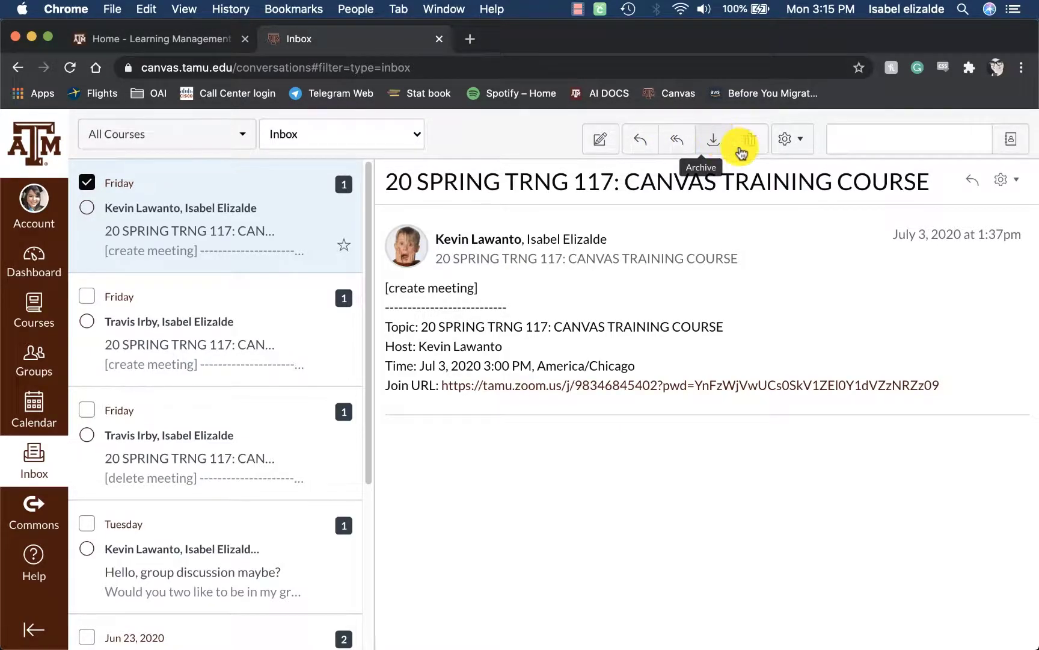
pyautogui.click(795, 142)
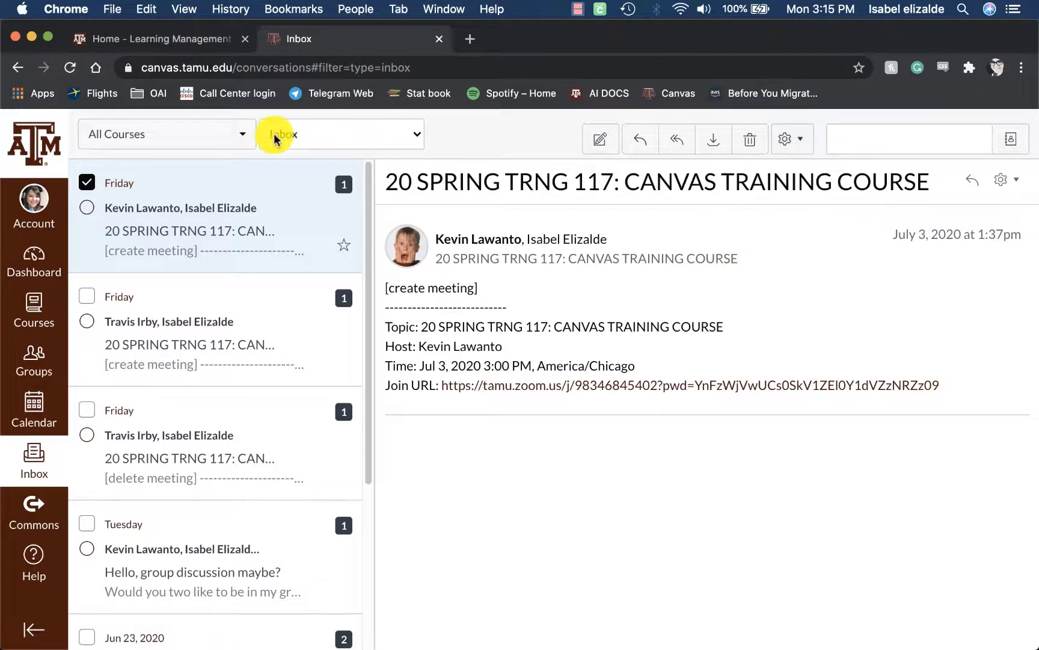
# Step: Filter the inbox to My Training Course, reset it to All Courses, then list the message folders
pyautogui.click(230, 136)
pyautogui.moveTo(218, 204)
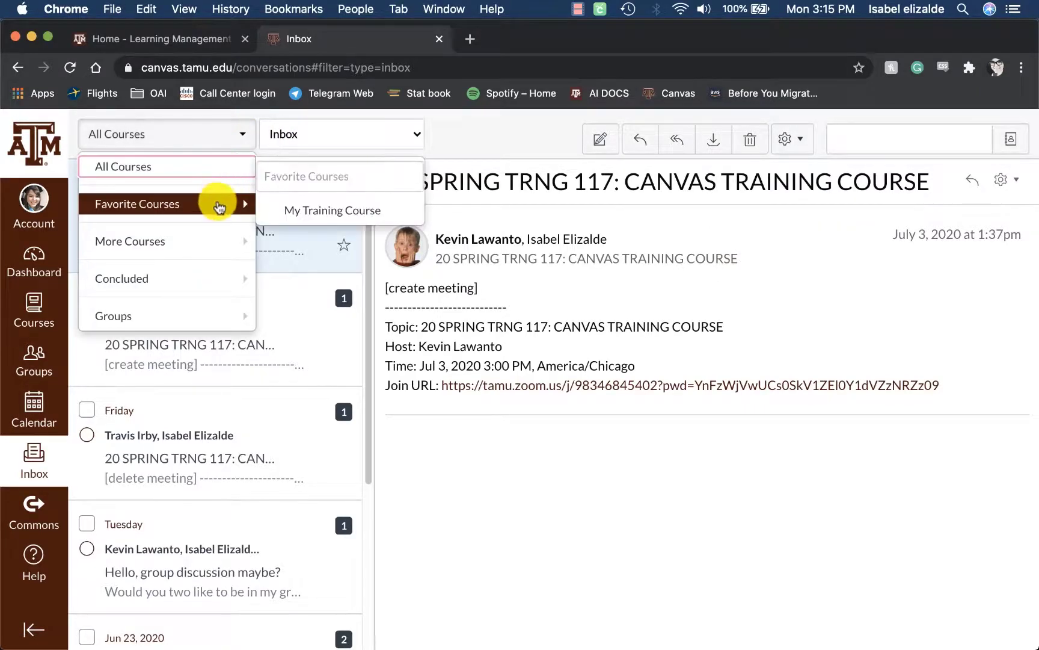
pyautogui.click(298, 209)
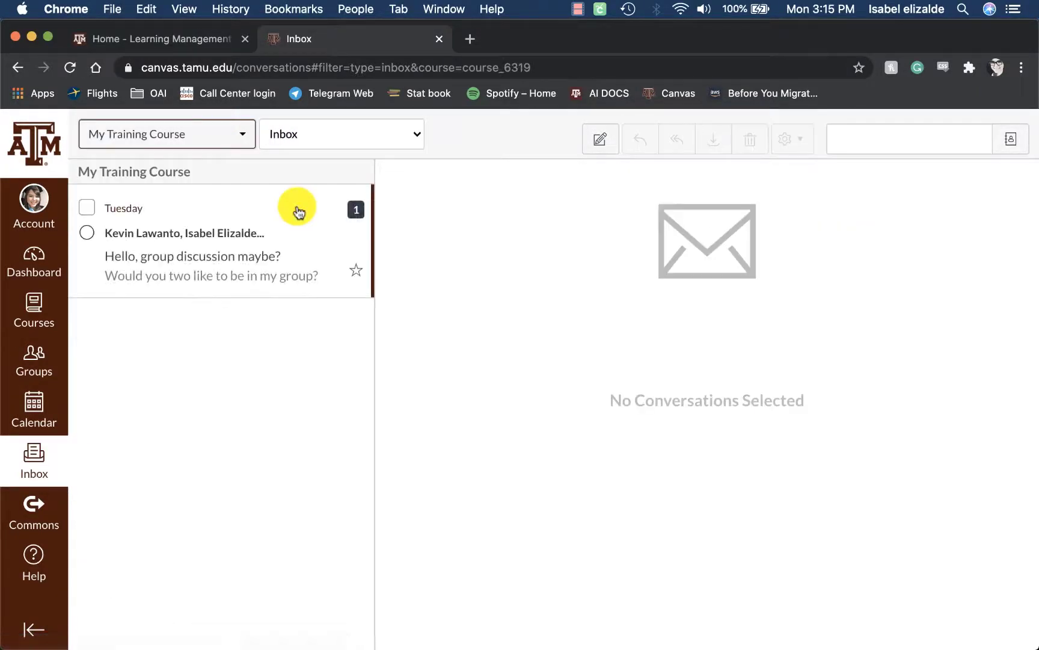
pyautogui.click(212, 133)
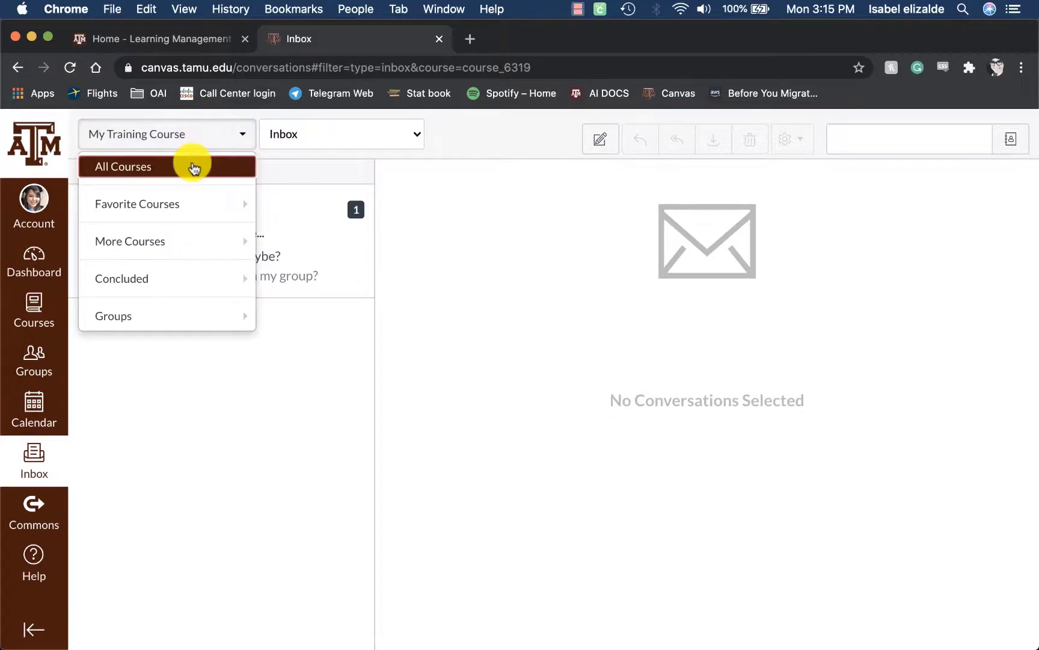
pyautogui.click(195, 167)
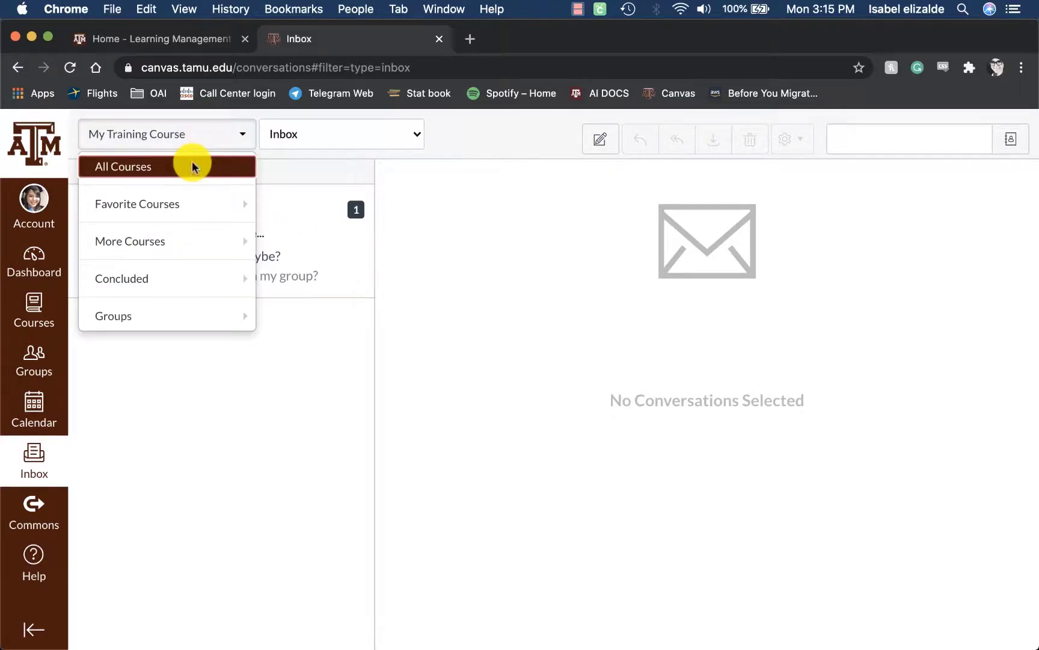
pyautogui.click(322, 141)
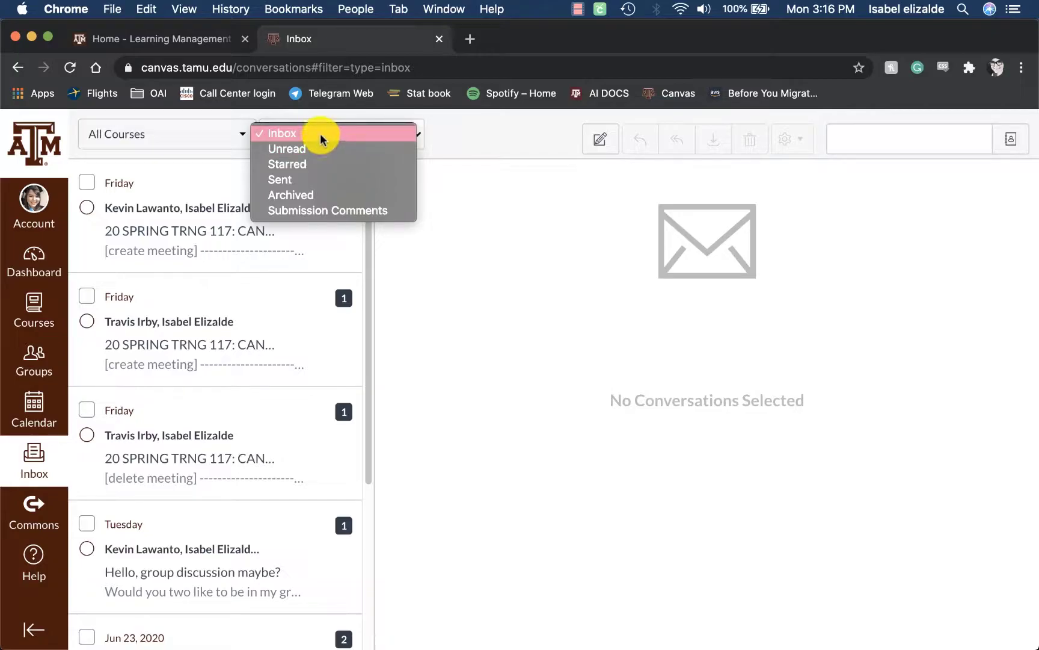
# Step: Switch to the Sent folder and scroll through the two 3:16pm Grades messages
pyautogui.click(317, 179)
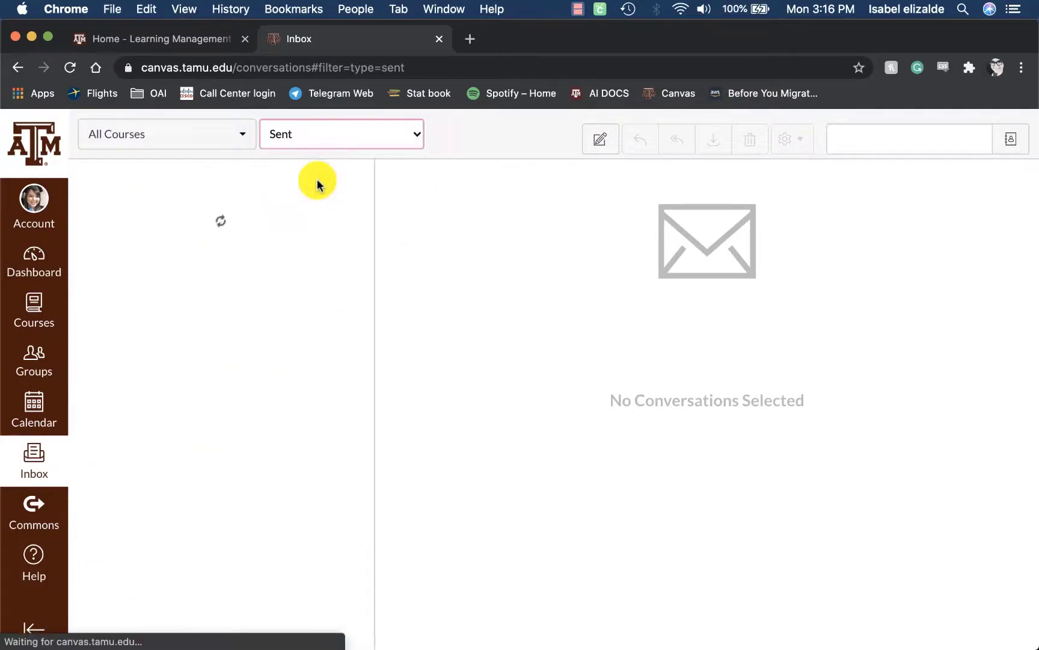
pyautogui.scroll(-5, 239, 494)
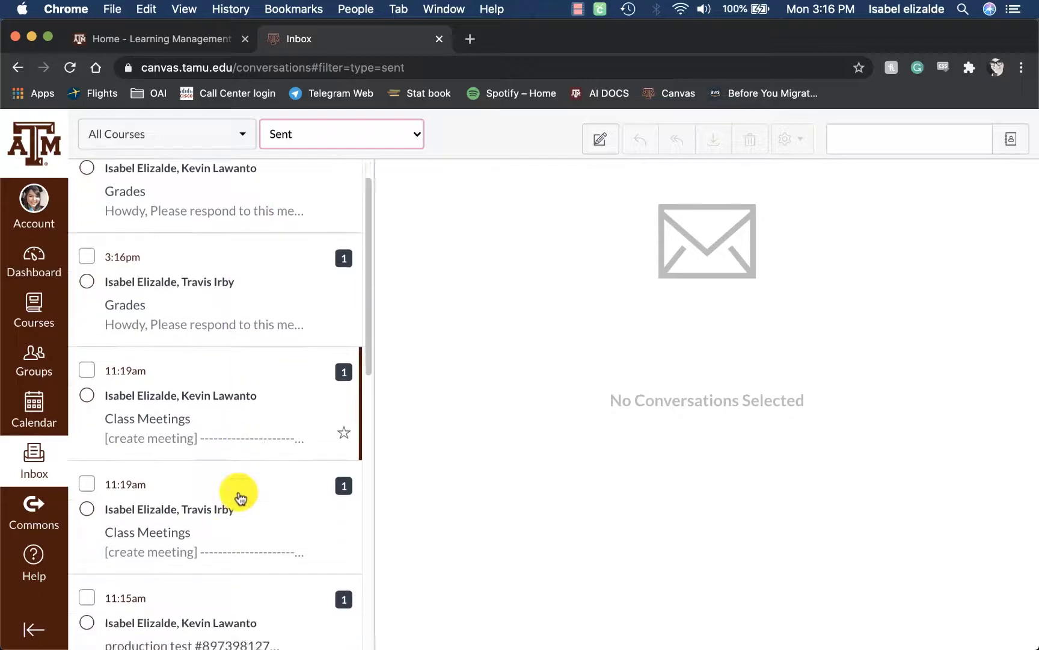
pyautogui.scroll(5, 239, 496)
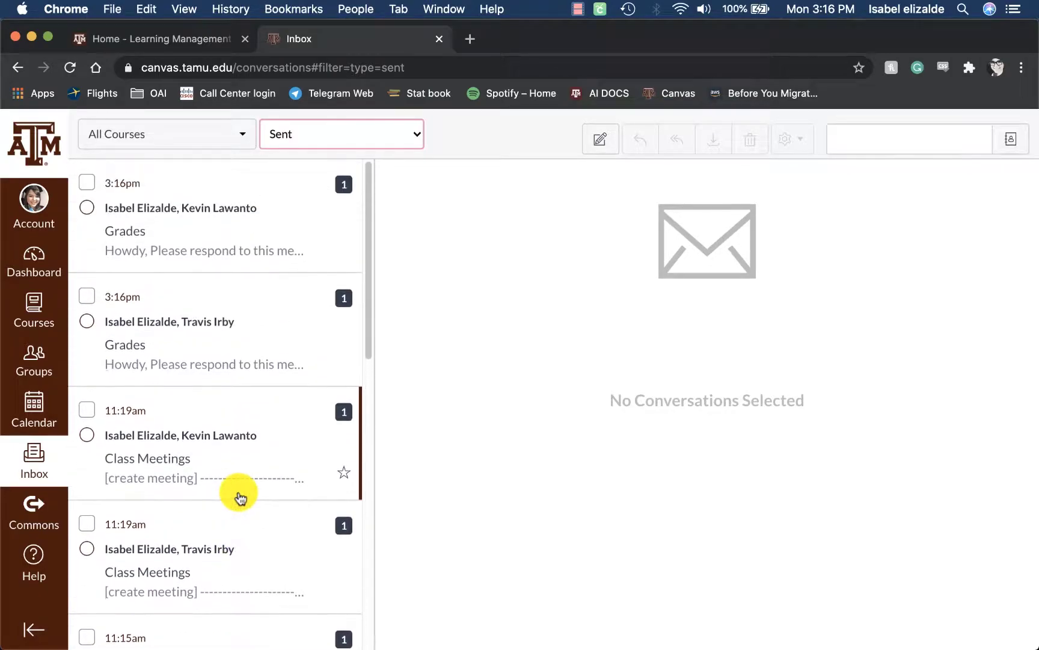